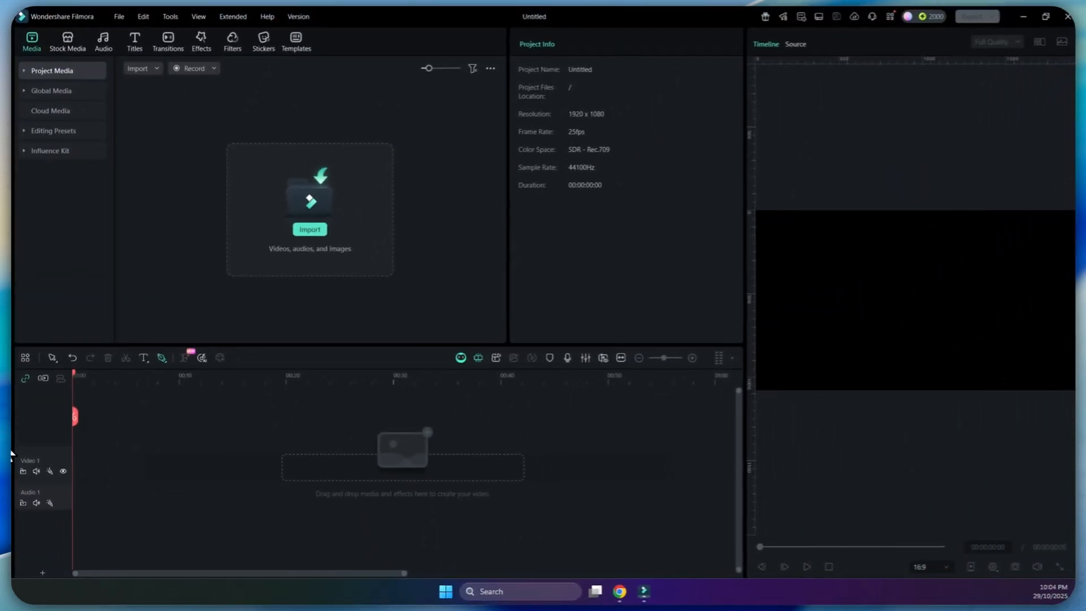
# Place the carbon fibre shoes video at the start of Video 1 and match the project to the media at 1080x1920 30fps.
pyautogui.moveTo(12, 453); pyautogui.dragTo(150, 459)
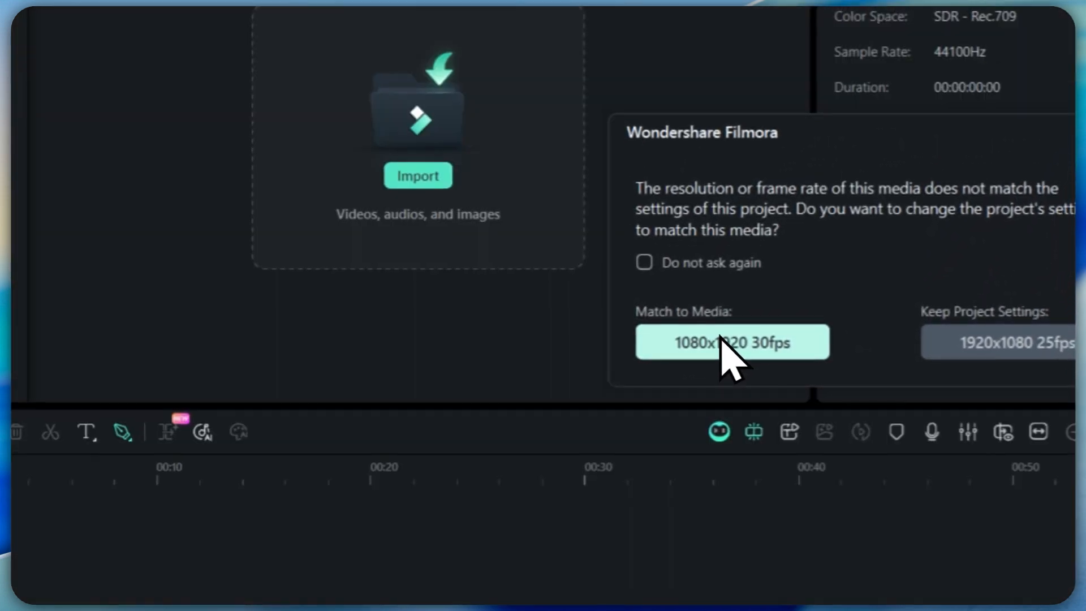
pyautogui.click(734, 322)
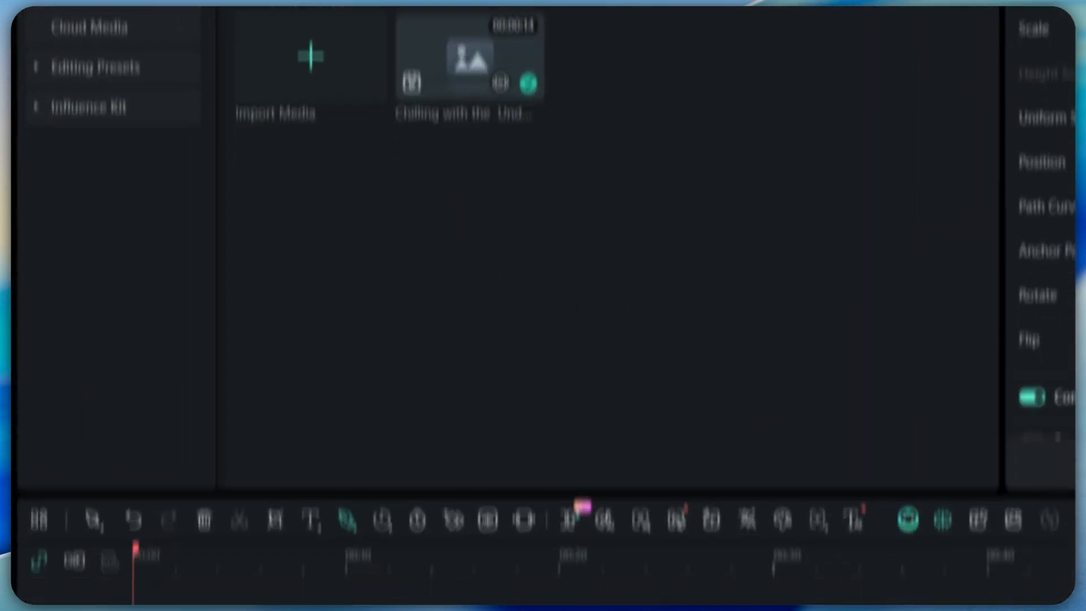
# Scrub through the shoes clip and try to stretch its end beyond the original footage.
pyautogui.moveTo(140, 363); pyautogui.dragTo(344, 368)
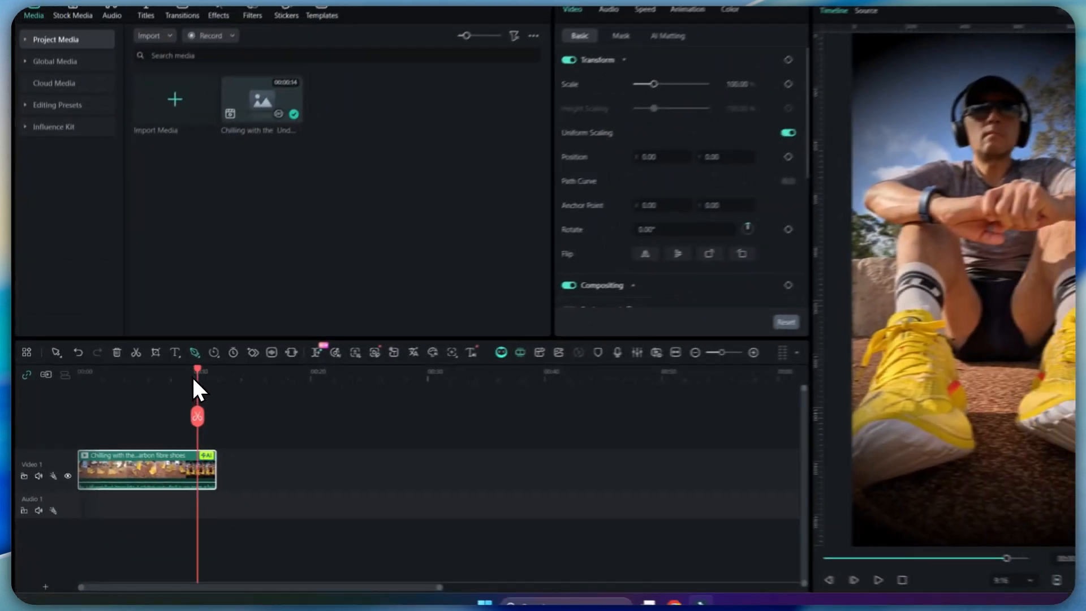
pyautogui.moveTo(193, 379)
pyautogui.mouseDown()
pyautogui.moveTo(93, 377)
pyautogui.moveTo(222, 400)
pyautogui.moveTo(172, 385)
pyautogui.moveTo(196, 379)
pyautogui.moveTo(179, 383)
pyautogui.mouseUp()
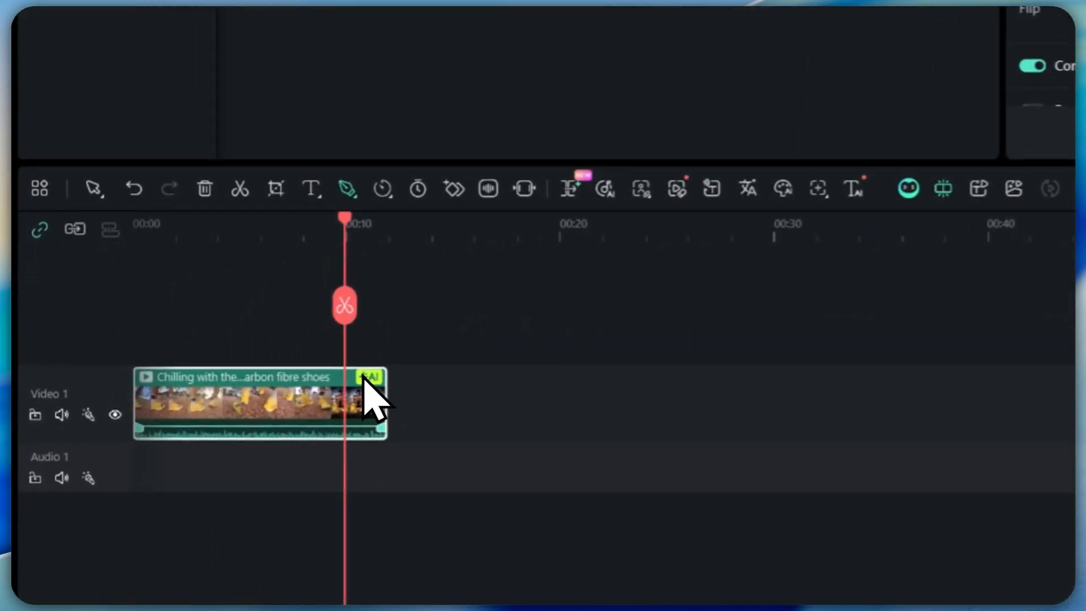
pyautogui.moveTo(369, 380); pyautogui.dragTo(495, 379)
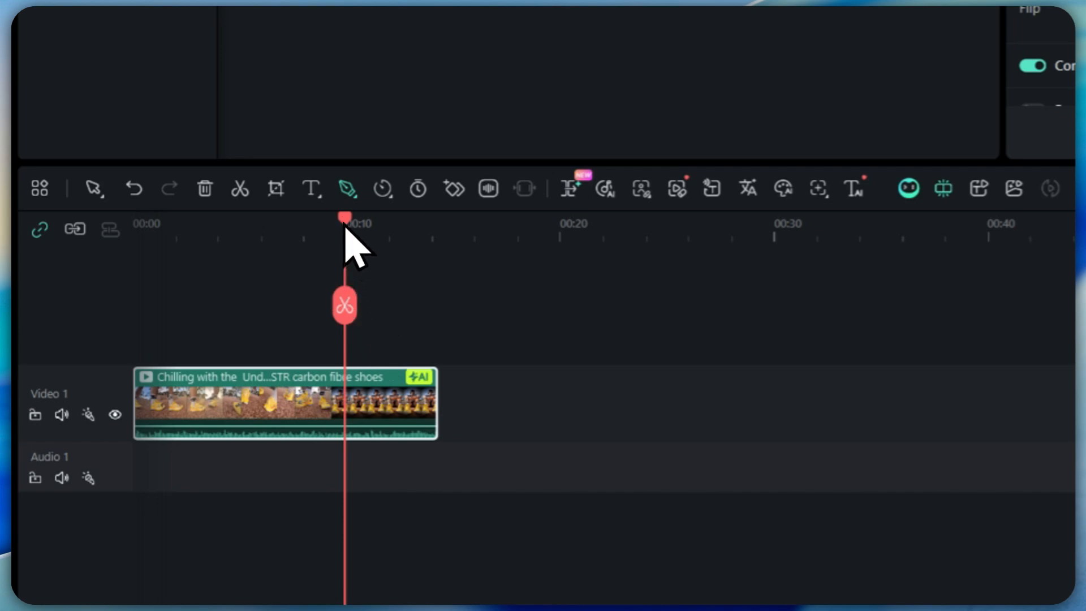
pyautogui.moveTo(346, 224); pyautogui.dragTo(441, 230)
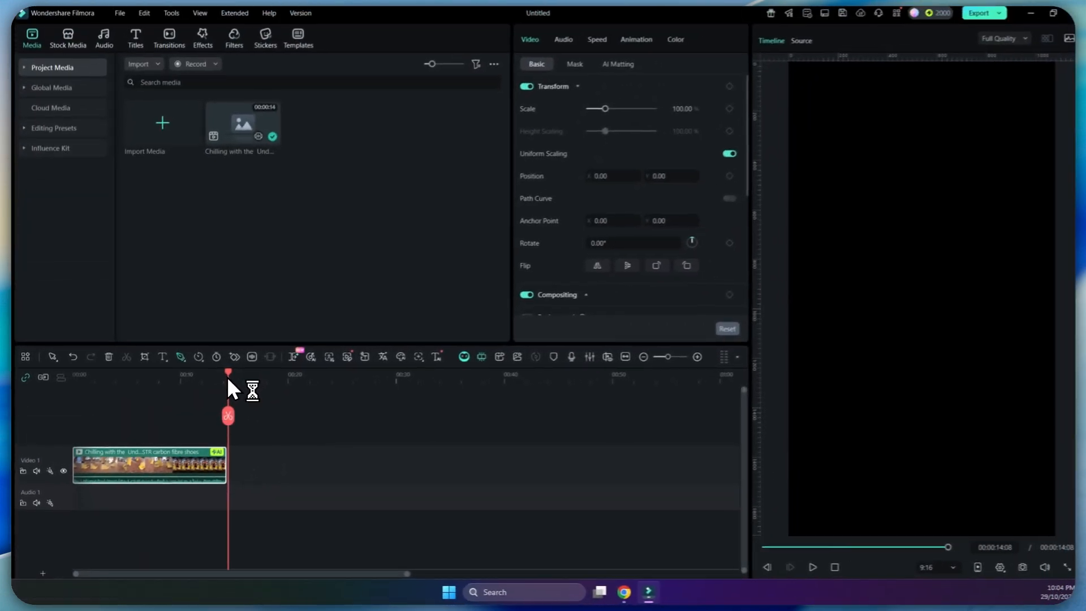
pyautogui.moveTo(228, 381); pyautogui.dragTo(211, 379)
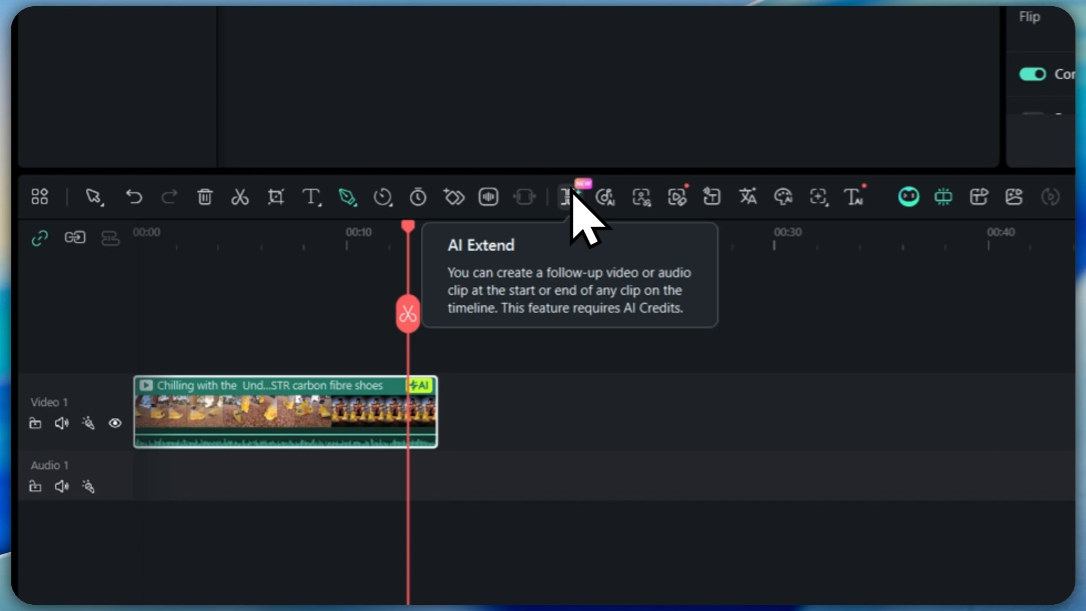
# Use AI Extend to add an 8-second extension after the end of the shoes clip.
pyautogui.click(570, 196)
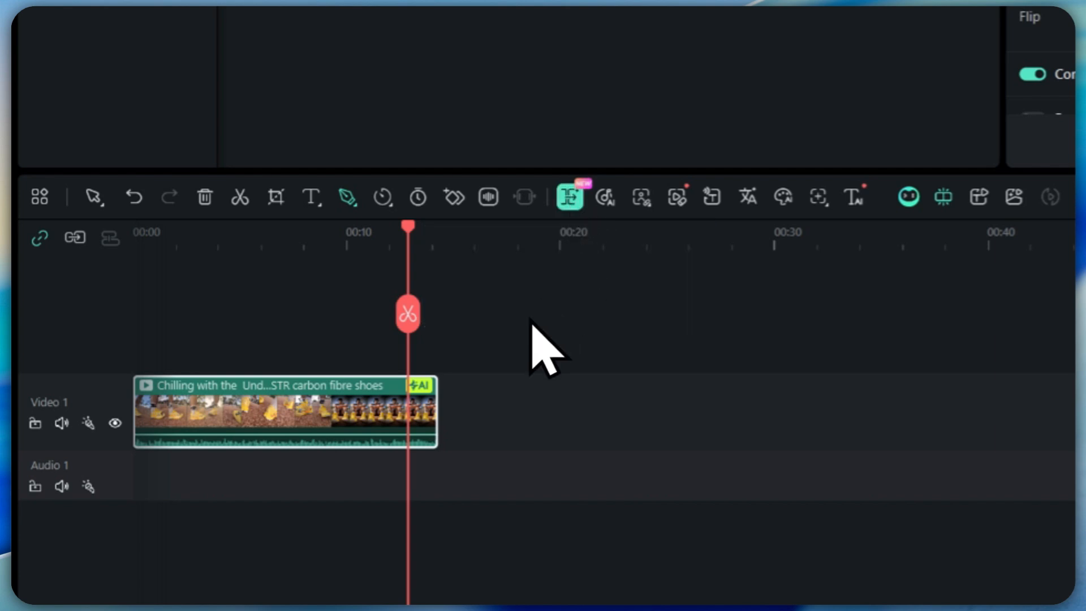
pyautogui.moveTo(437, 403); pyautogui.dragTo(765, 442)
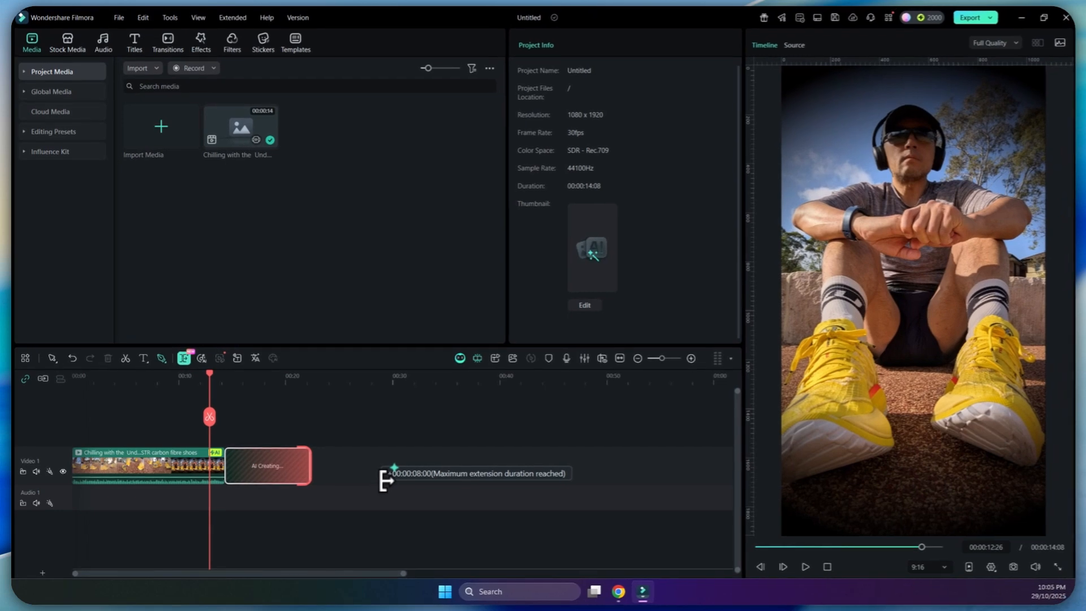
pyautogui.moveTo(385, 481); pyautogui.dragTo(383, 466)
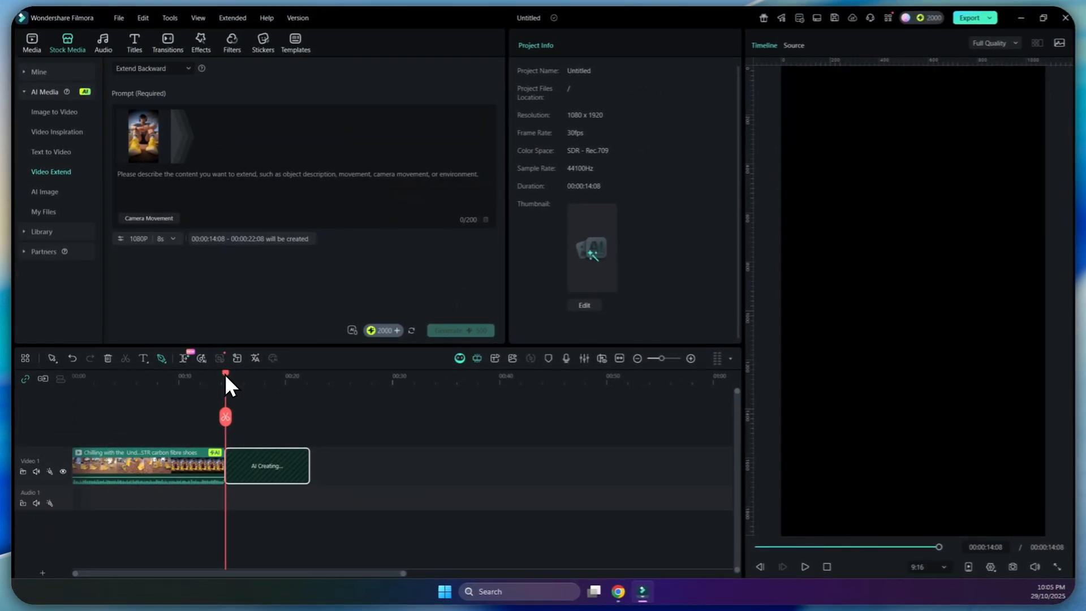
pyautogui.moveTo(227, 375); pyautogui.dragTo(251, 369)
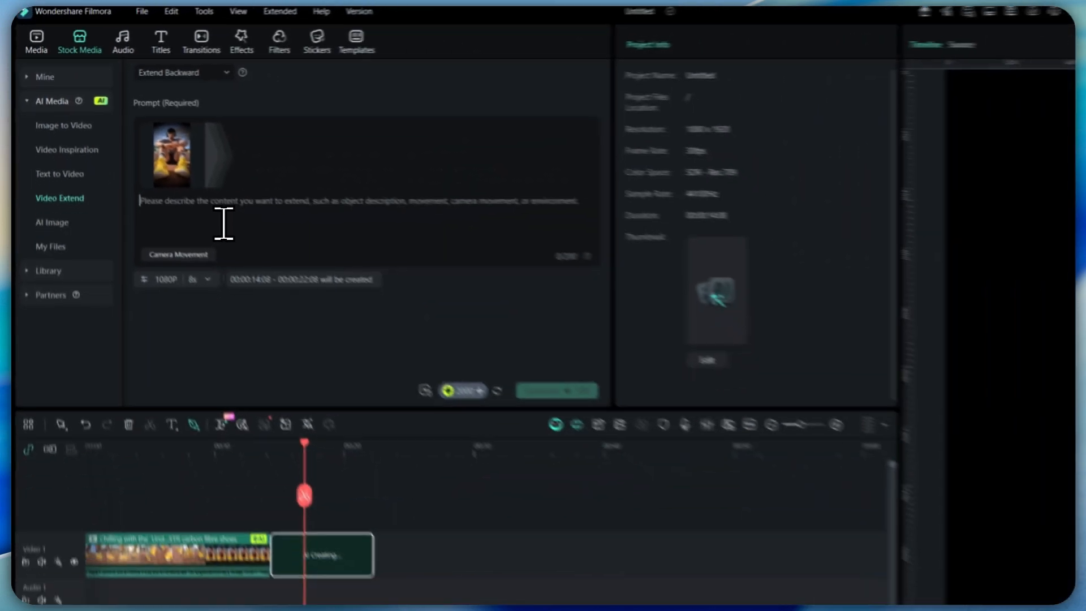
# Enter the extension prompt "Make the shoes change to rocket launcher" and add the Zoom out camera movement.
pyautogui.write('Make the s')
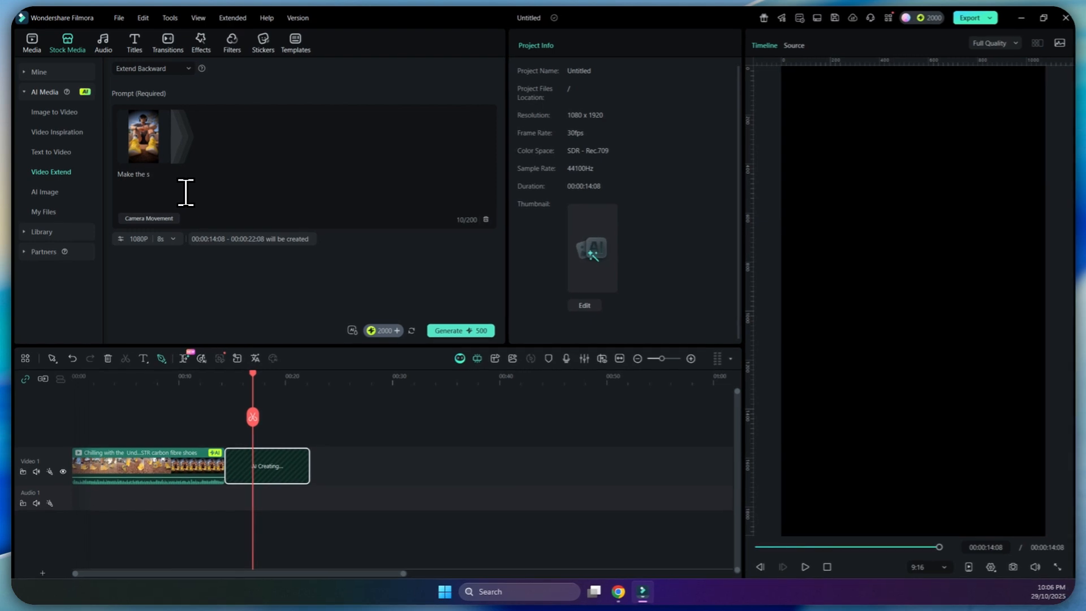
pyautogui.write('hoes change to ')
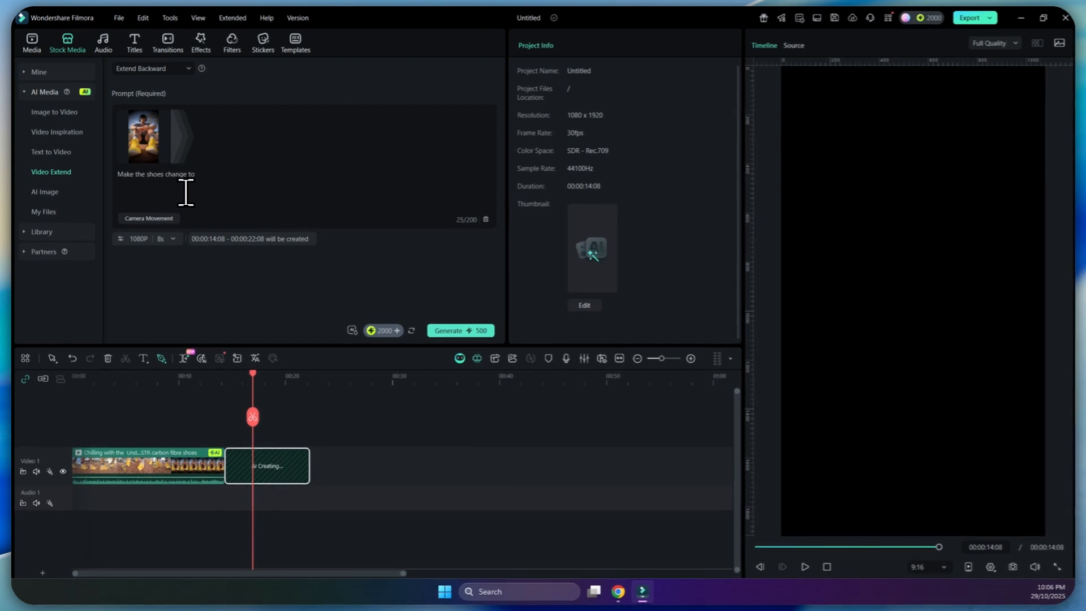
pyautogui.write('rocket launc')
pyautogui.press('BackSpace')
pyautogui.write('ncher')
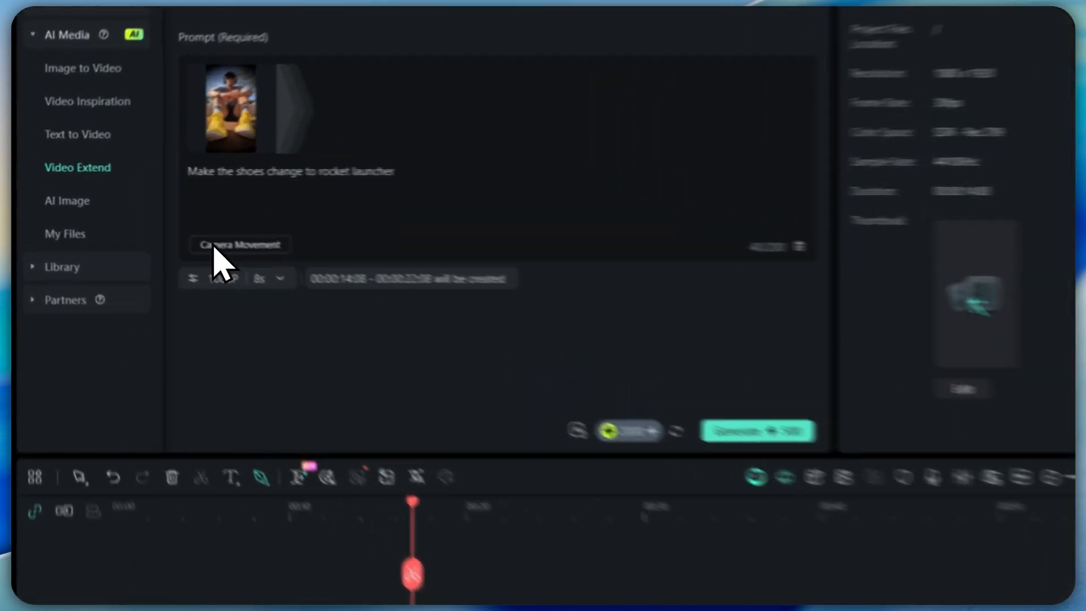
pyautogui.click(123, 218)
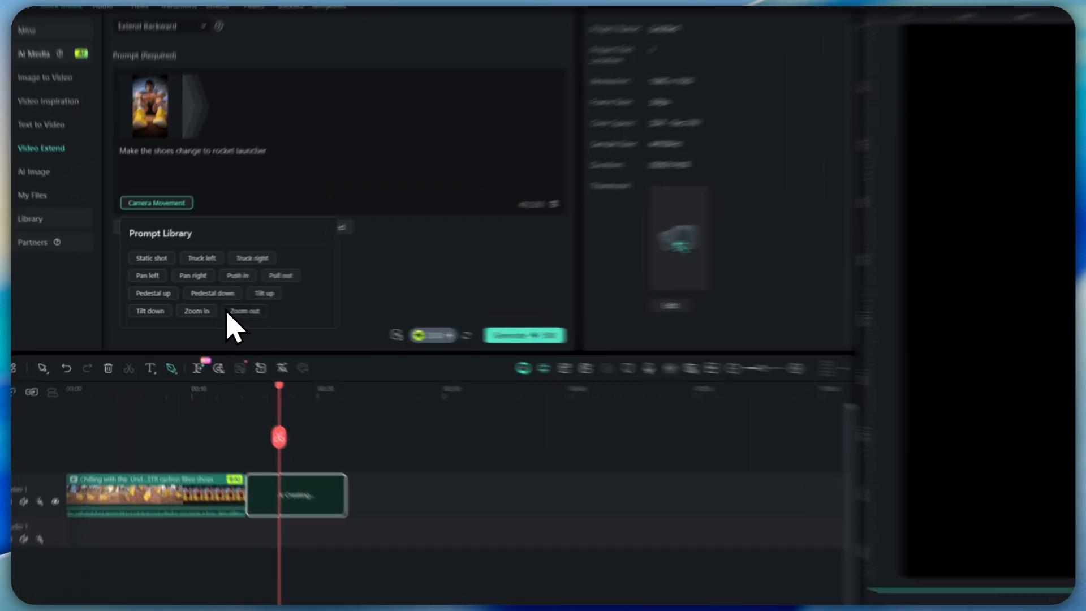
pyautogui.click(245, 311)
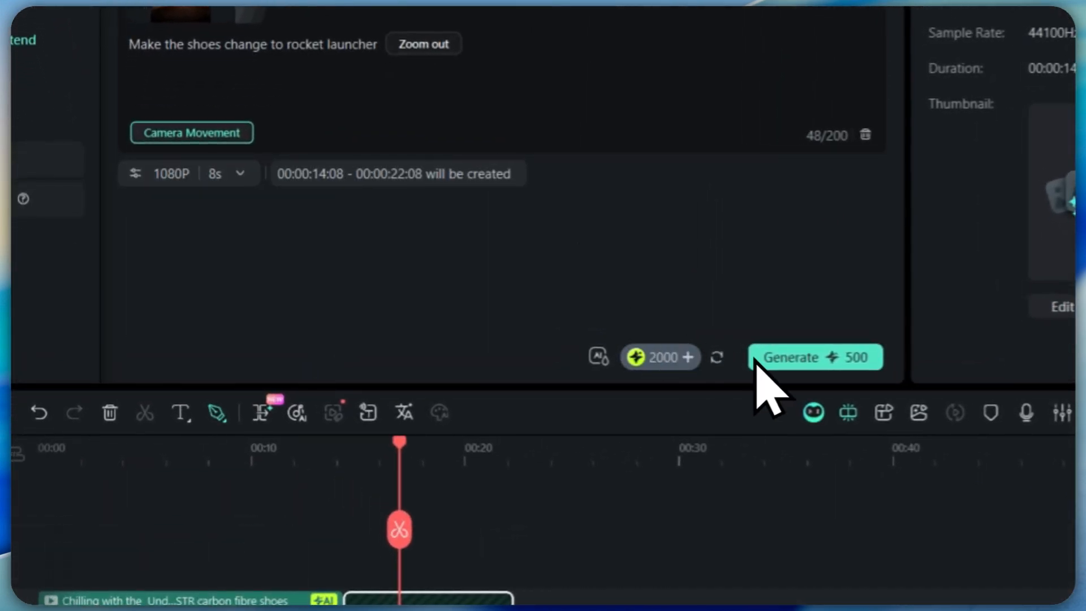
# Check the AIGC usage agreement and credit options, and generate the 1080P 8-second video extension.
pyautogui.click(758, 359)
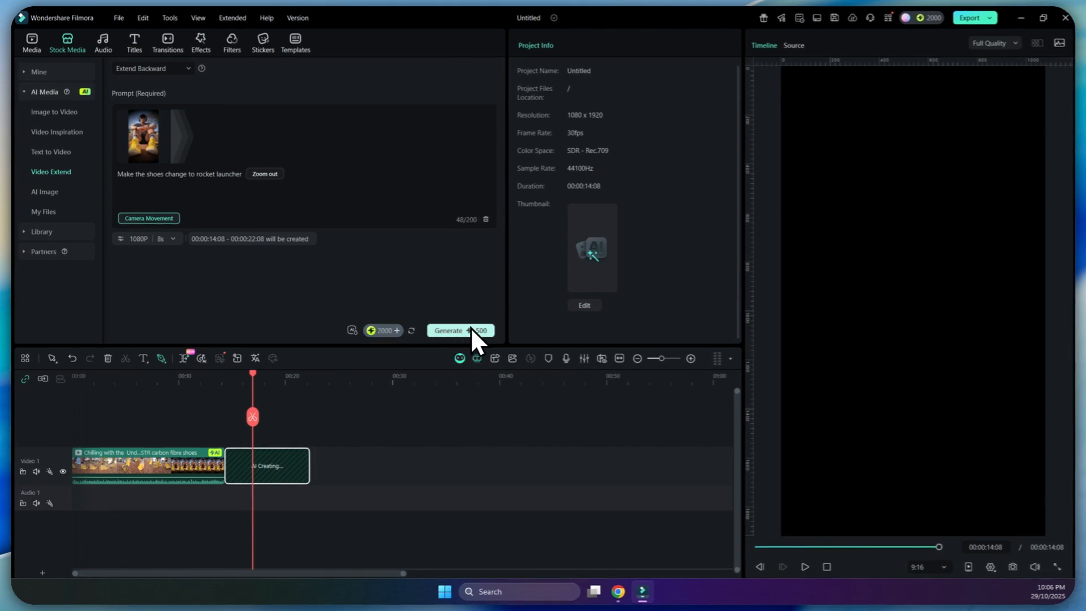
pyautogui.moveTo(364, 328)
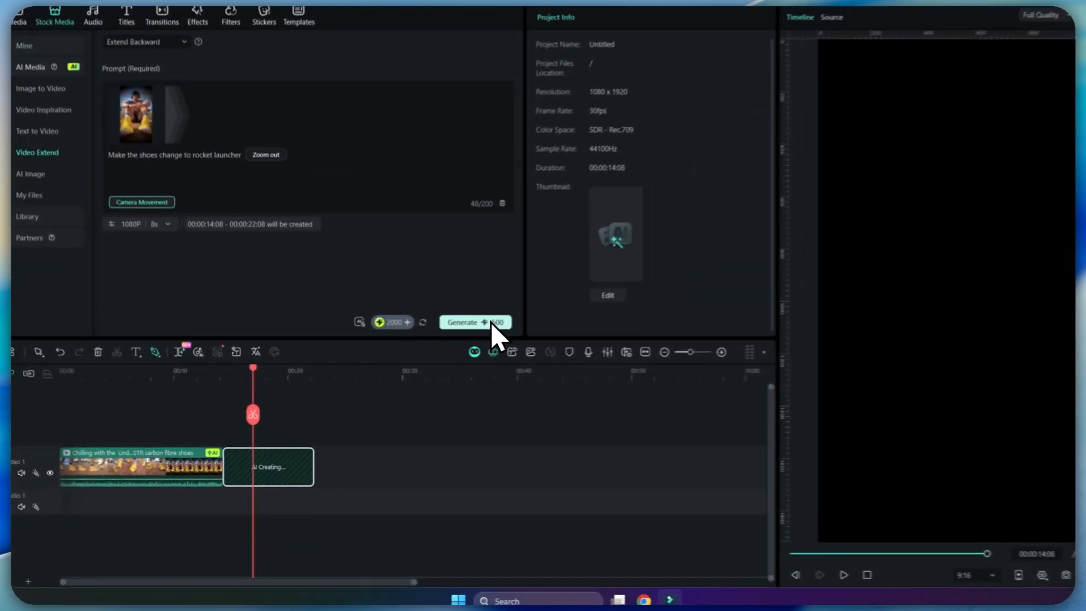
pyautogui.moveTo(456, 211)
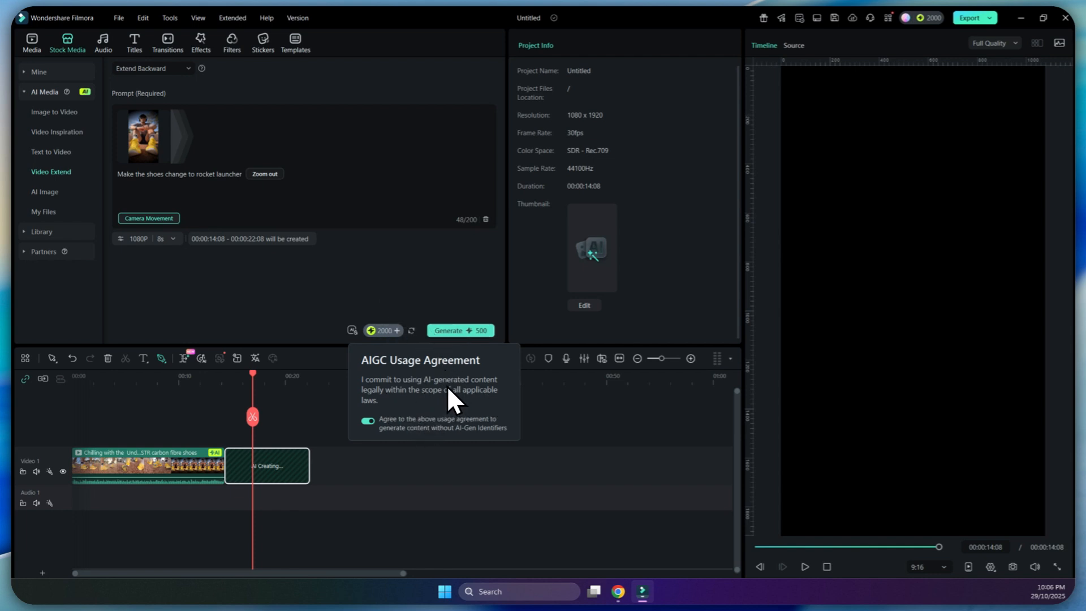
pyautogui.click(454, 327)
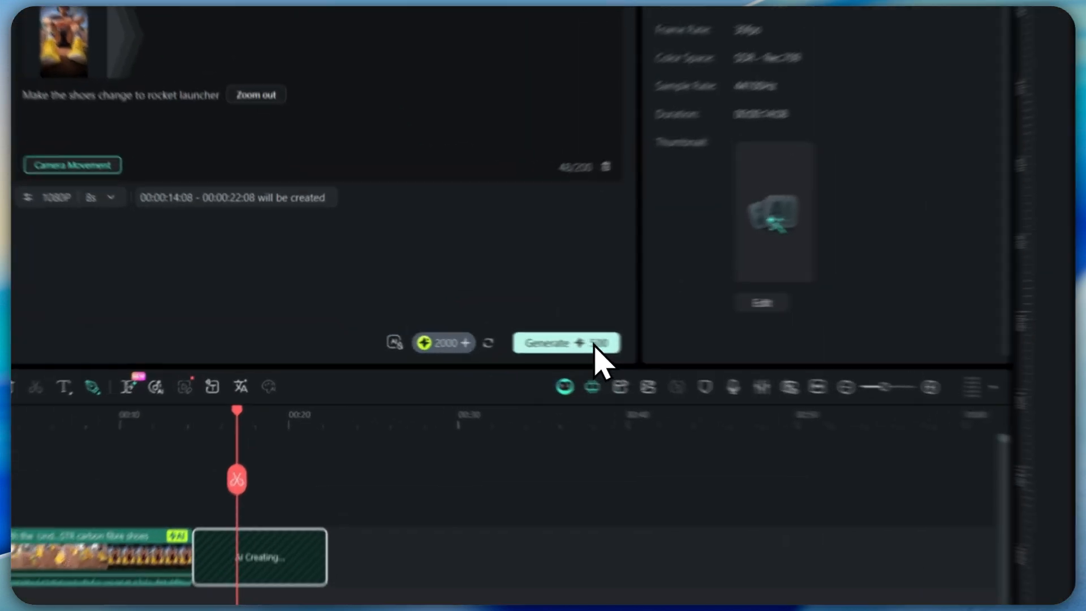
pyautogui.moveTo(476, 329)
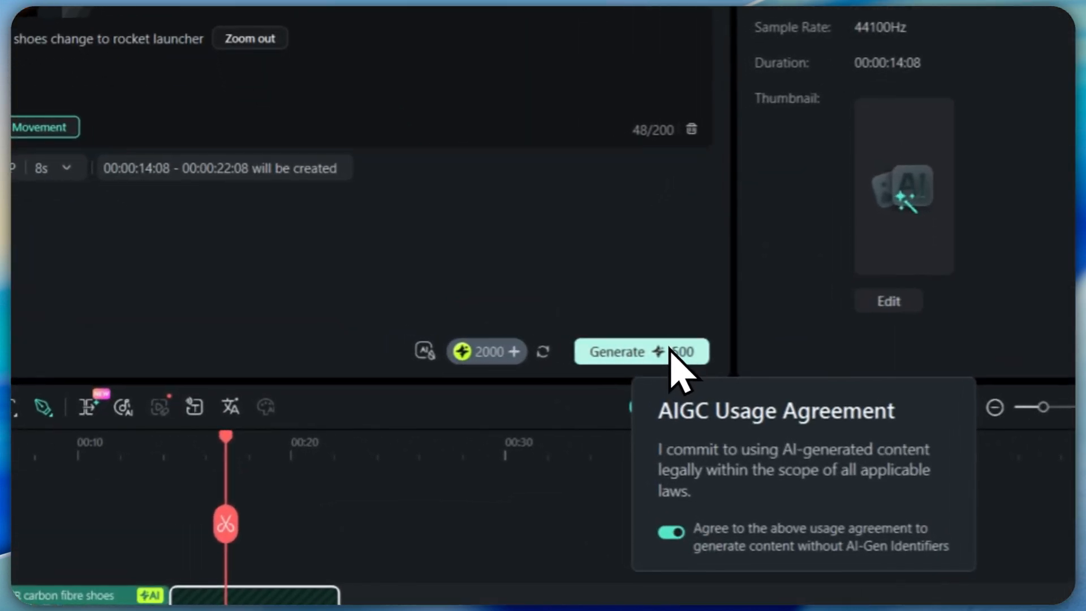
pyautogui.click(670, 351)
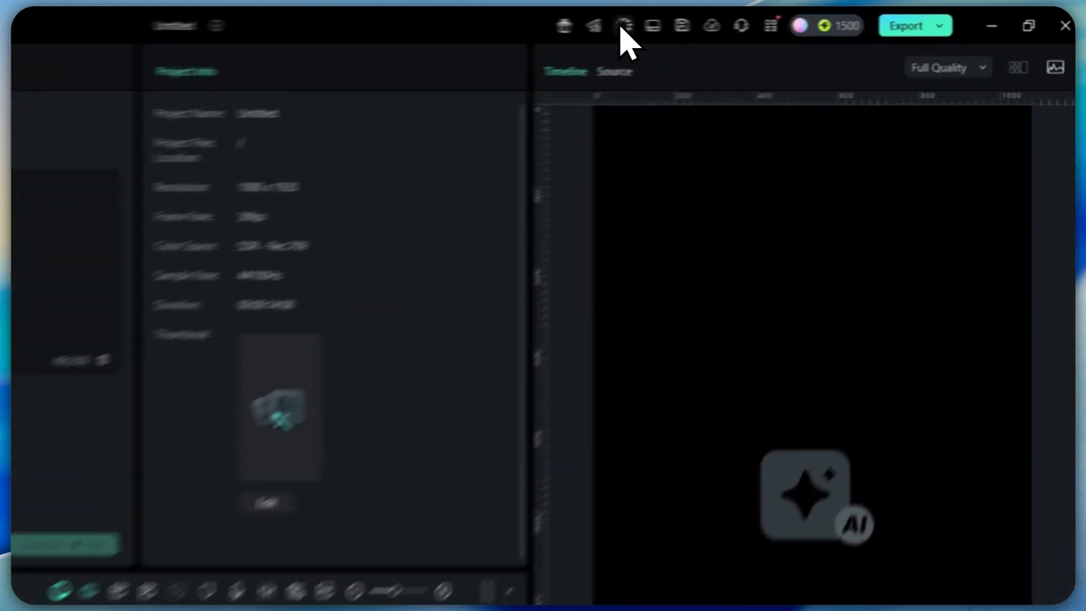
# Check the progress of the Video Extend task in the AI creation tasks and view the available extension directions.
pyautogui.click(799, 17)
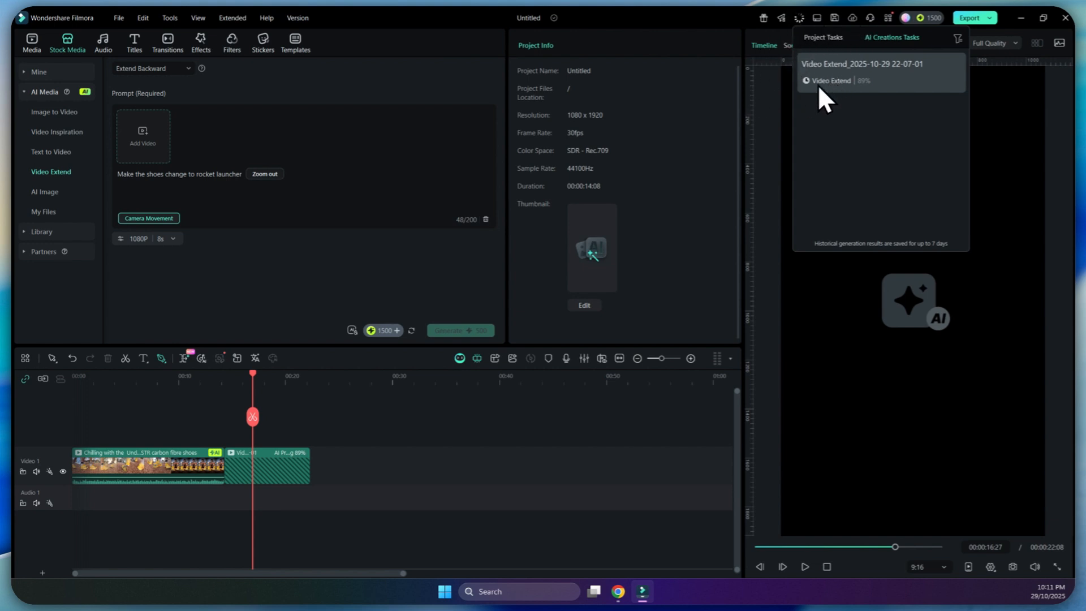
pyautogui.click(39, 96)
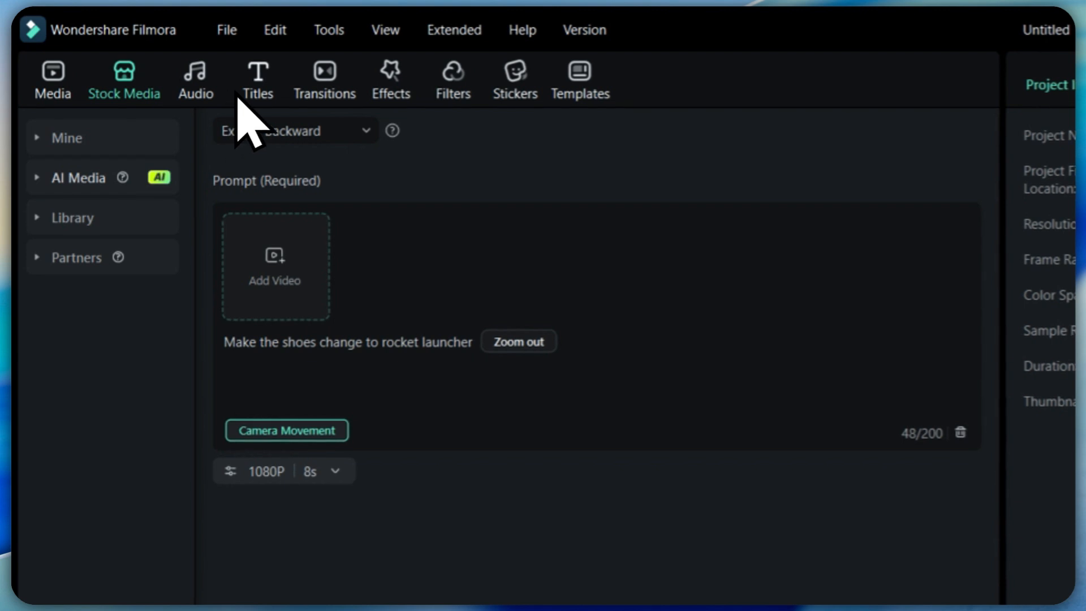
pyautogui.click(366, 131)
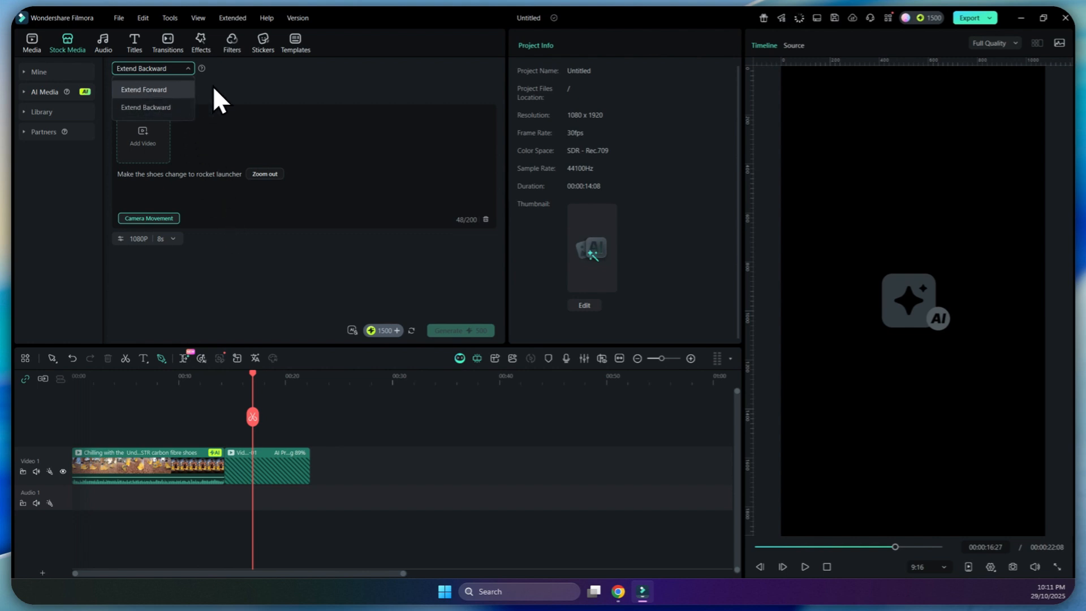
pyautogui.click(288, 78)
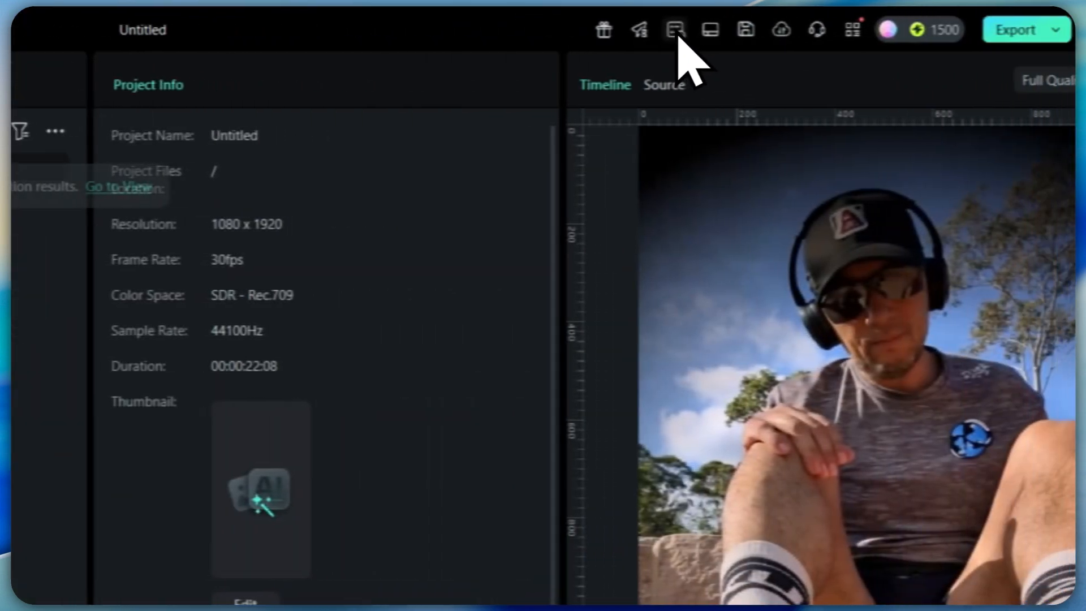
pyautogui.click(782, 29)
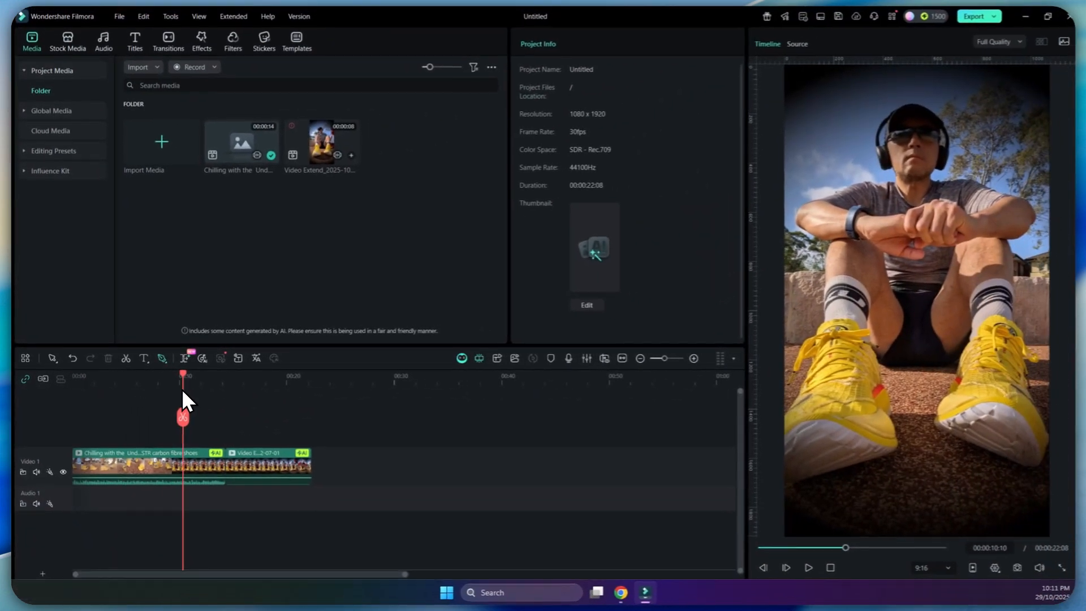
# Play back the AI-generated extension from the end of the original clip and scrub through it to examine the transition.
pyautogui.moveTo(183, 392); pyautogui.dragTo(224, 389)
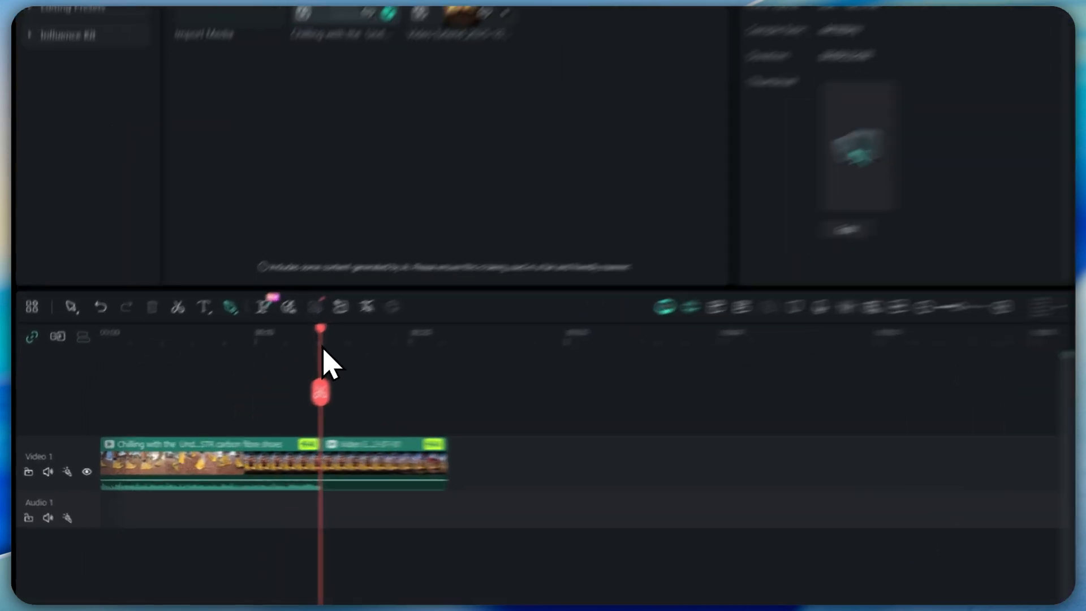
pyautogui.press('space')
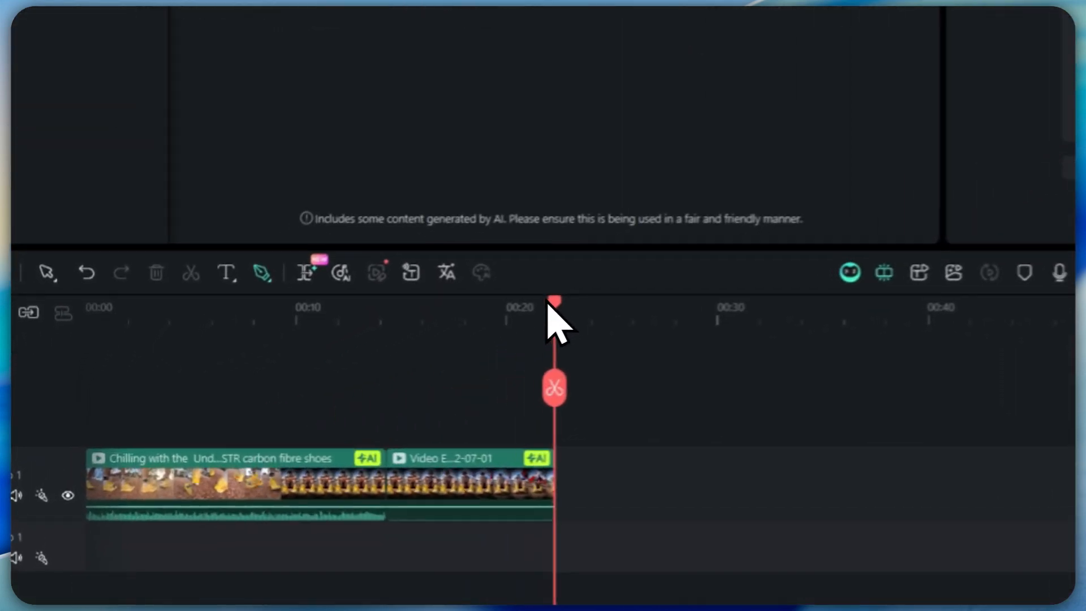
pyautogui.moveTo(547, 301); pyautogui.dragTo(243, 392)
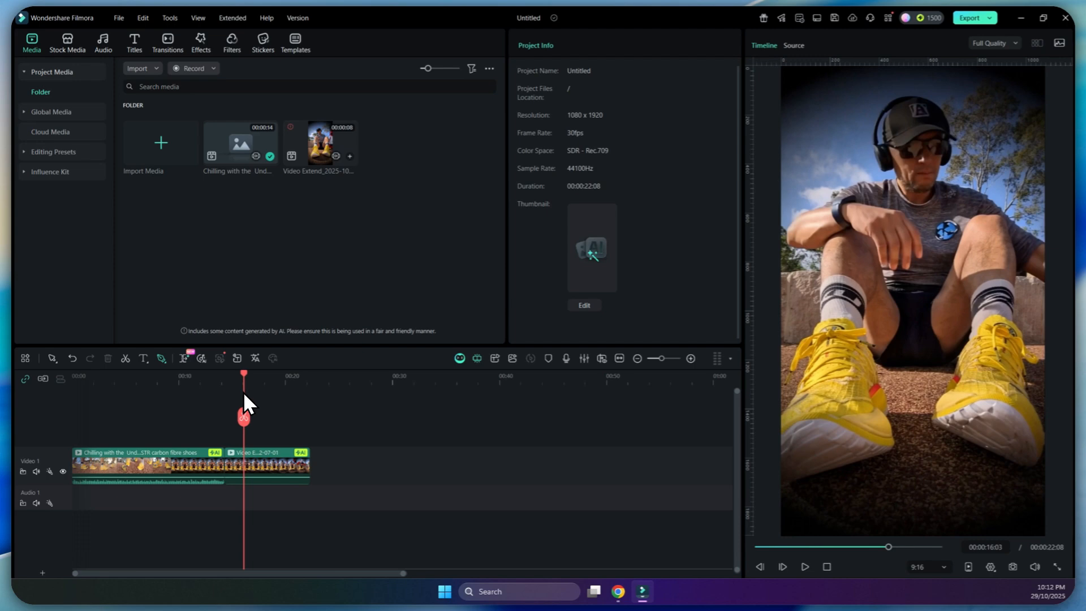
pyautogui.moveTo(243, 392)
pyautogui.mouseDown()
pyautogui.moveTo(229, 391)
pyautogui.moveTo(242, 392)
pyautogui.mouseUp()
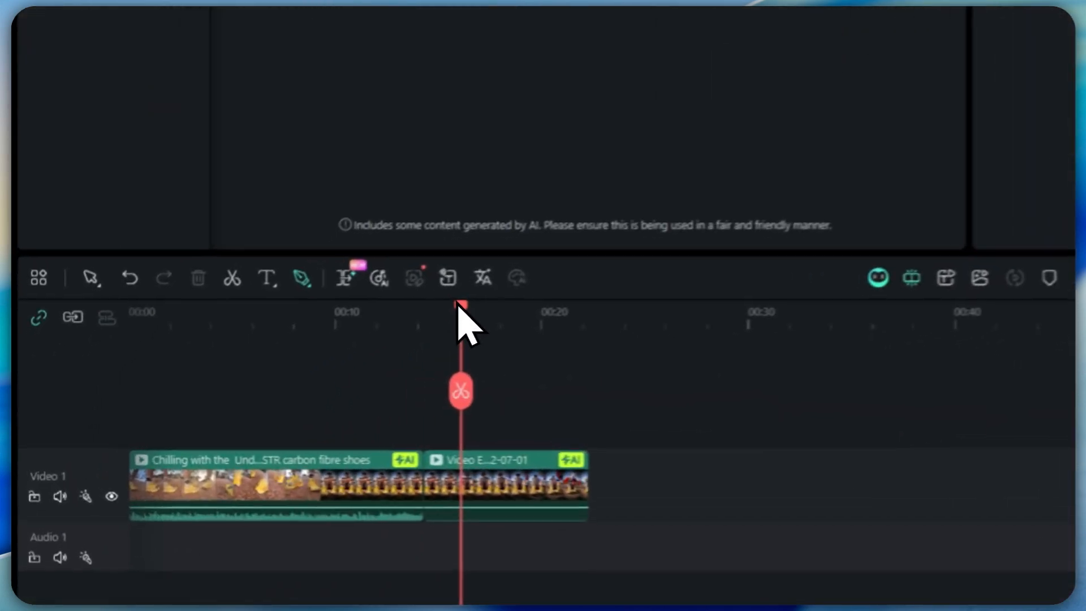
pyautogui.moveTo(244, 373)
pyautogui.mouseDown()
pyautogui.moveTo(219, 371)
pyautogui.moveTo(237, 371)
pyautogui.mouseUp()
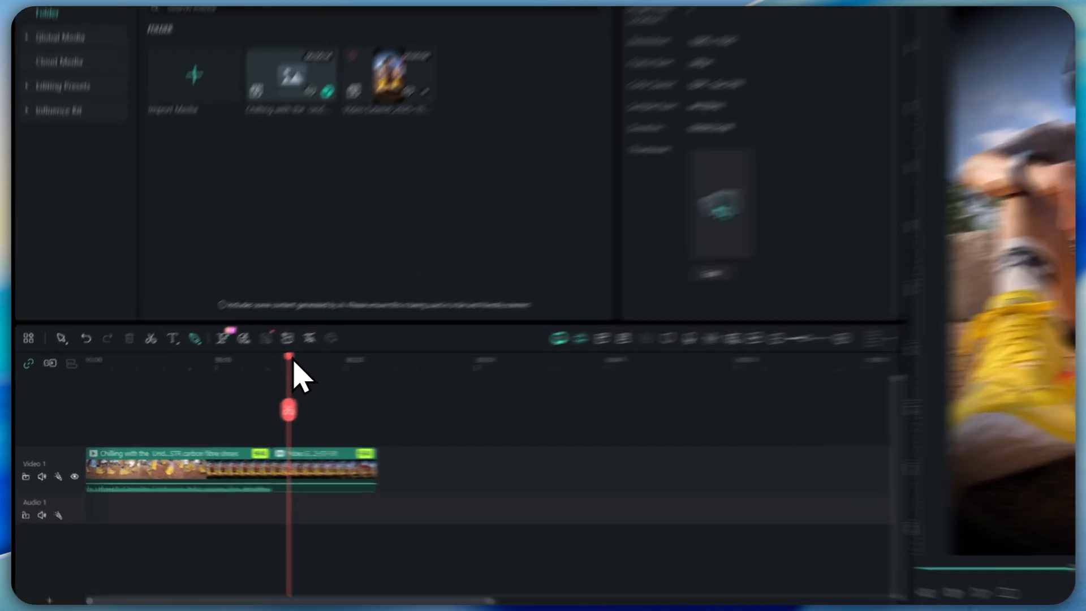
pyautogui.moveTo(238, 373); pyautogui.dragTo(246, 371)
pyautogui.moveTo(317, 348); pyautogui.dragTo(326, 349)
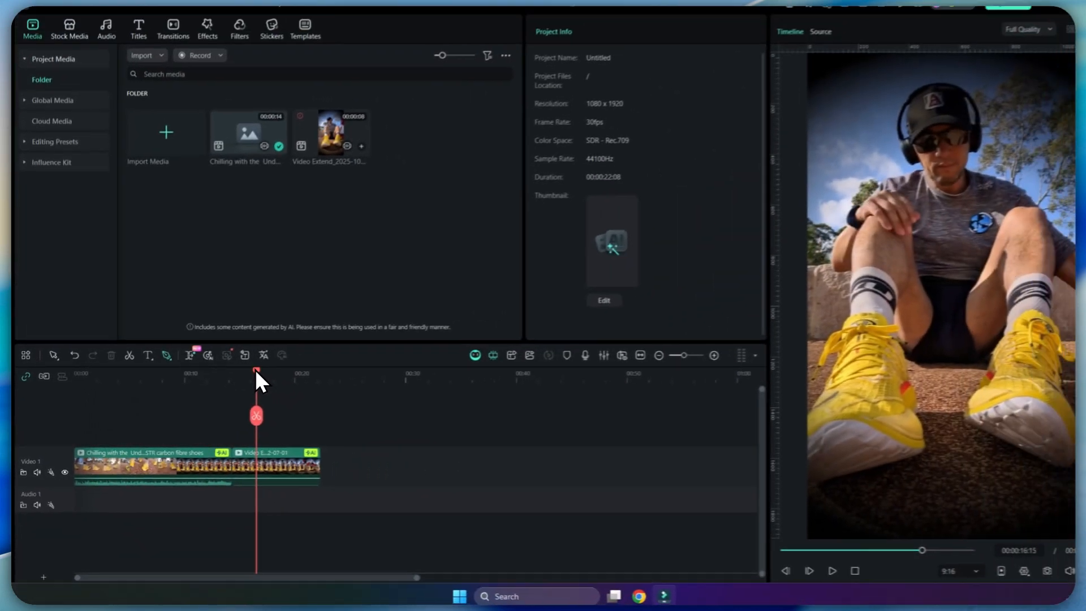
pyautogui.moveTo(253, 381); pyautogui.dragTo(259, 381)
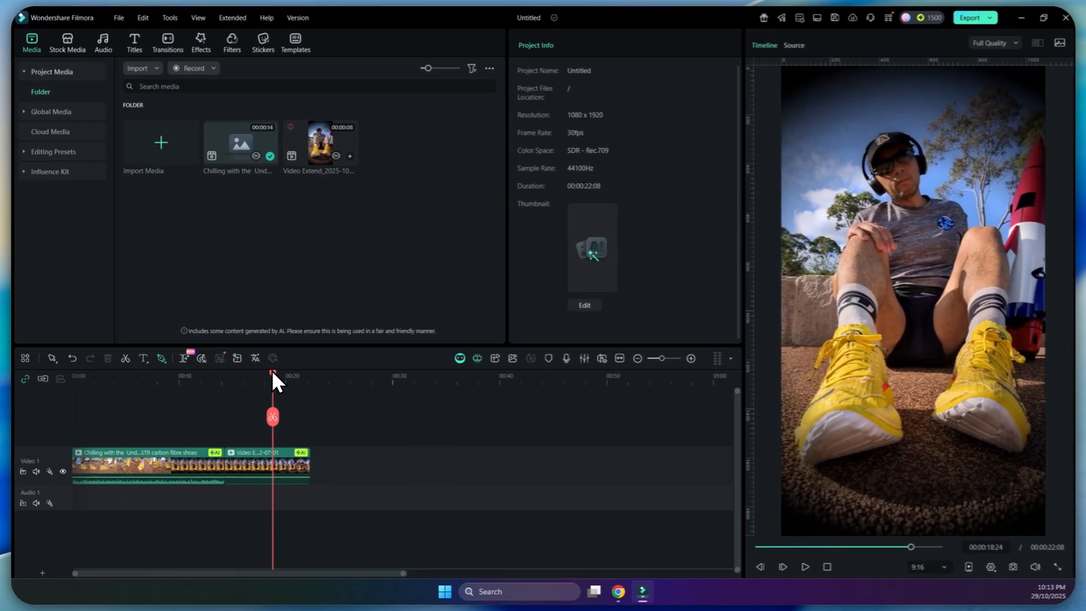
# Use AI Extend to add another 8-second extension after the end of the generated rocket clip.
pyautogui.moveTo(273, 371); pyautogui.dragTo(311, 378)
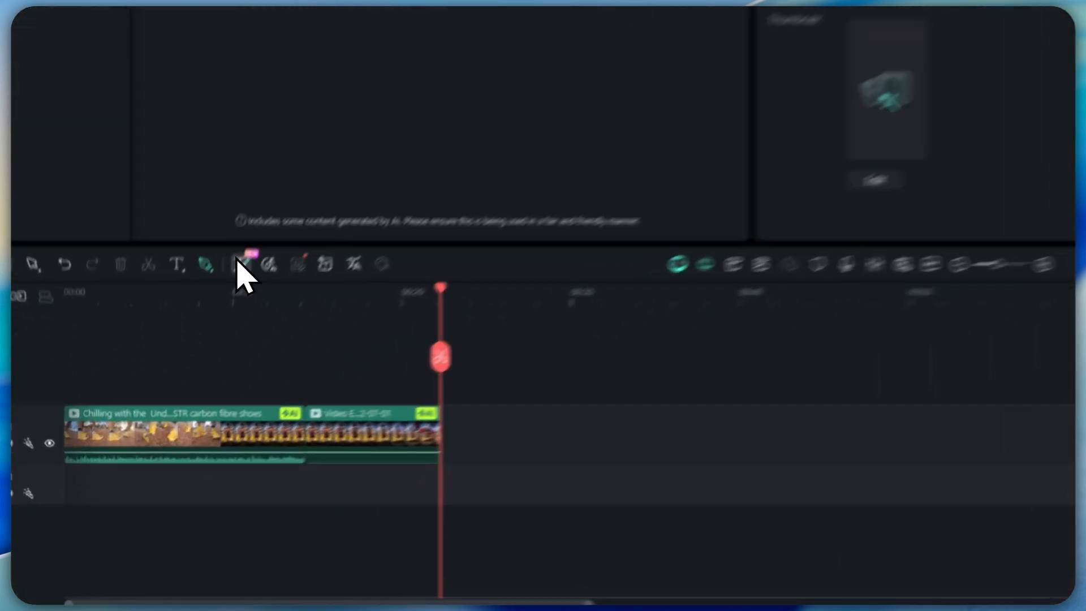
pyautogui.click(182, 357)
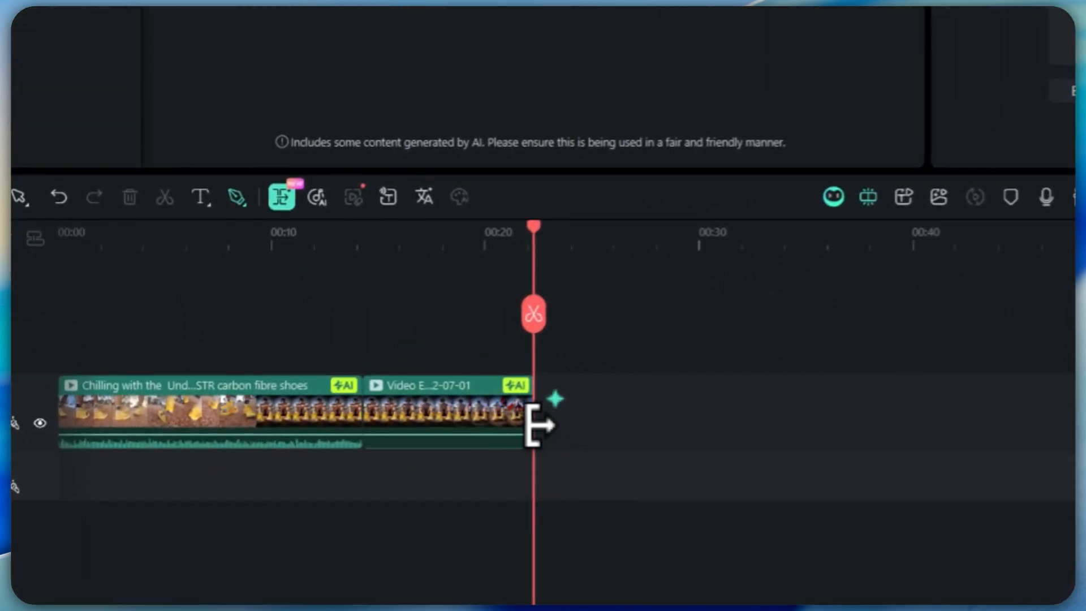
pyautogui.moveTo(535, 447); pyautogui.dragTo(837, 433)
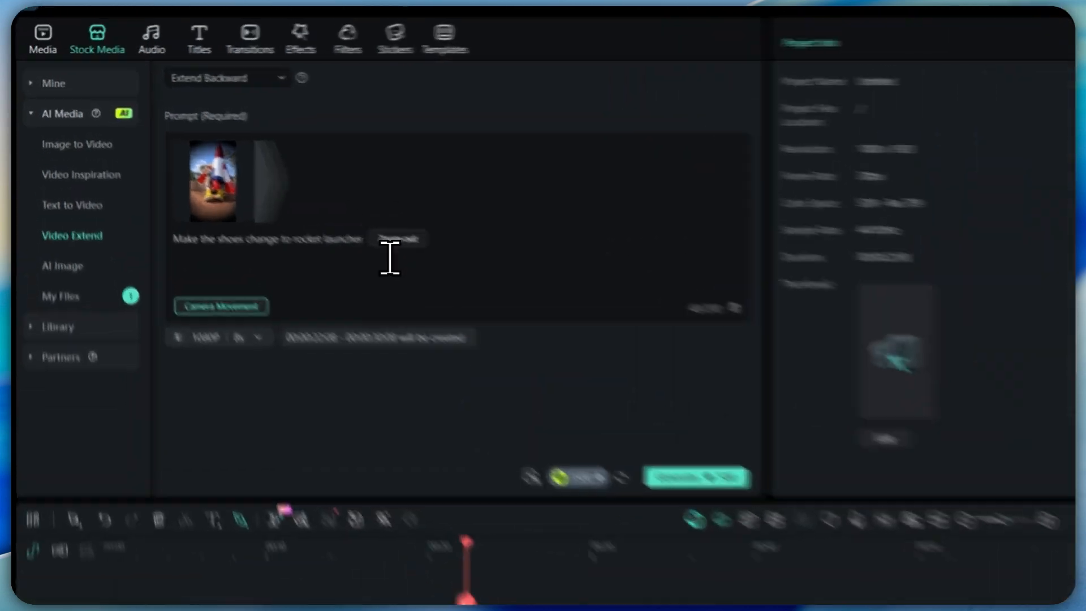
# Replace the video extension prompt with "launch the rocket to the moon.".
pyautogui.moveTo(258, 191); pyautogui.dragTo(138, 194)
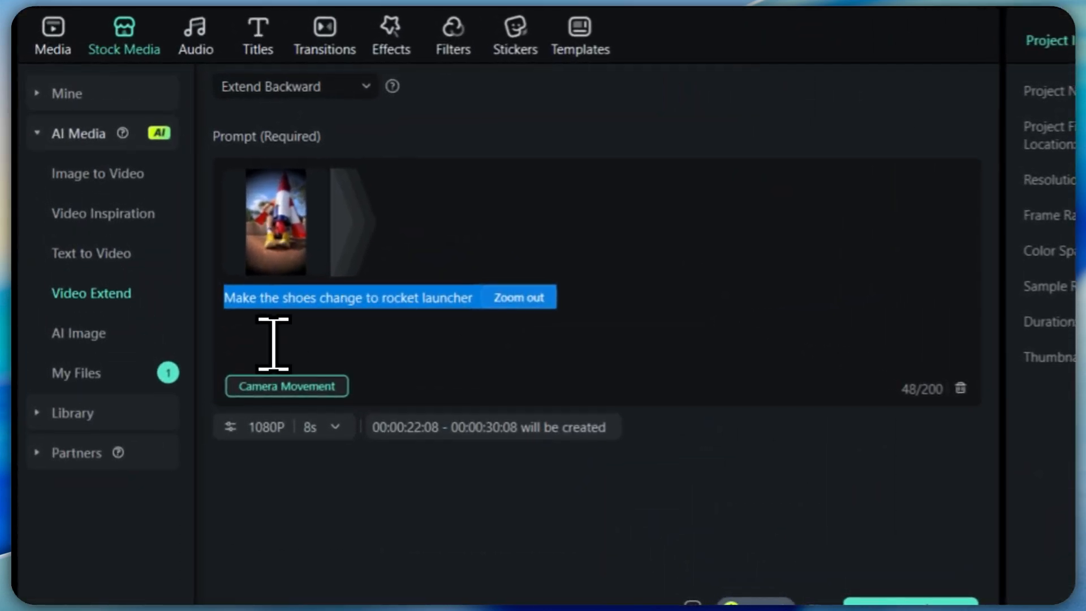
pyautogui.write('launc')
pyautogui.write('h the rocket')
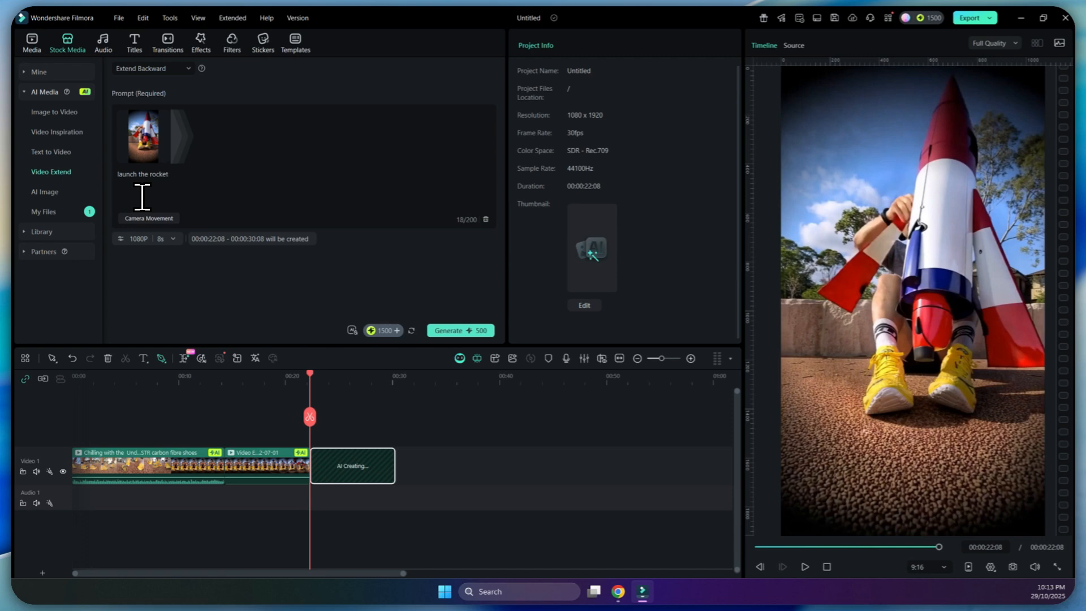
pyautogui.write(' to the moo')
pyautogui.press('BackSpace')
pyautogui.write(". Make it look like there's fire coming out of the bottom of the rocket.")
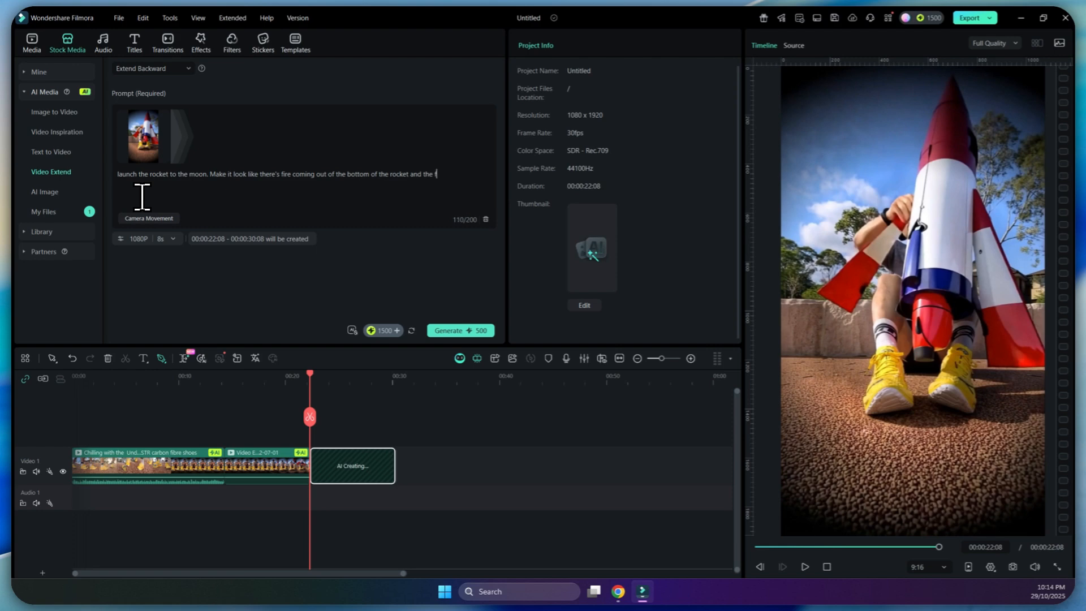
# Add to the prompt: "Make it look like there's fire coming out of the bottom of the rocket and the shoes are burnt and turn black.".
pyautogui.press('BackSpace')
pyautogui.press('BackSpace')
pyautogui.write('shoes are burnt an')
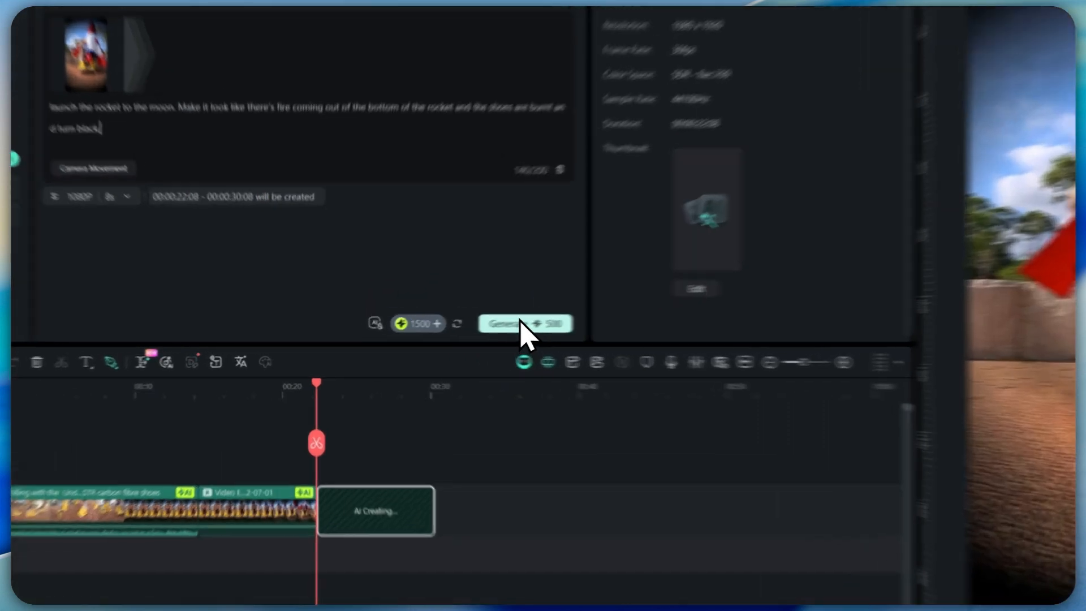
# Generate the 1080P 8-second rocket launch extension and check the progress of its AI creation task.
pyautogui.click(456, 329)
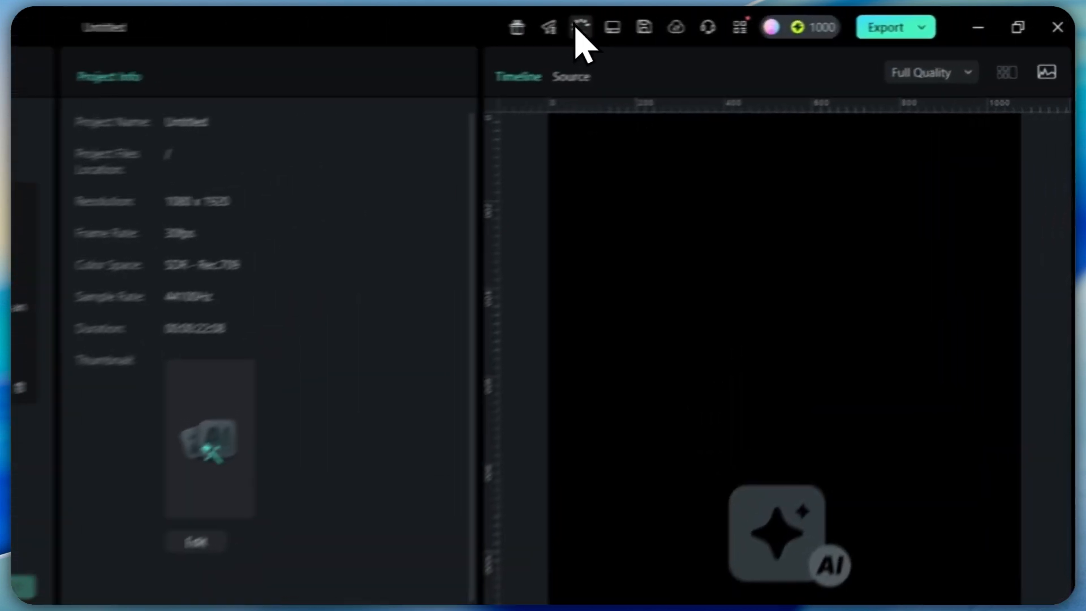
pyautogui.click(799, 18)
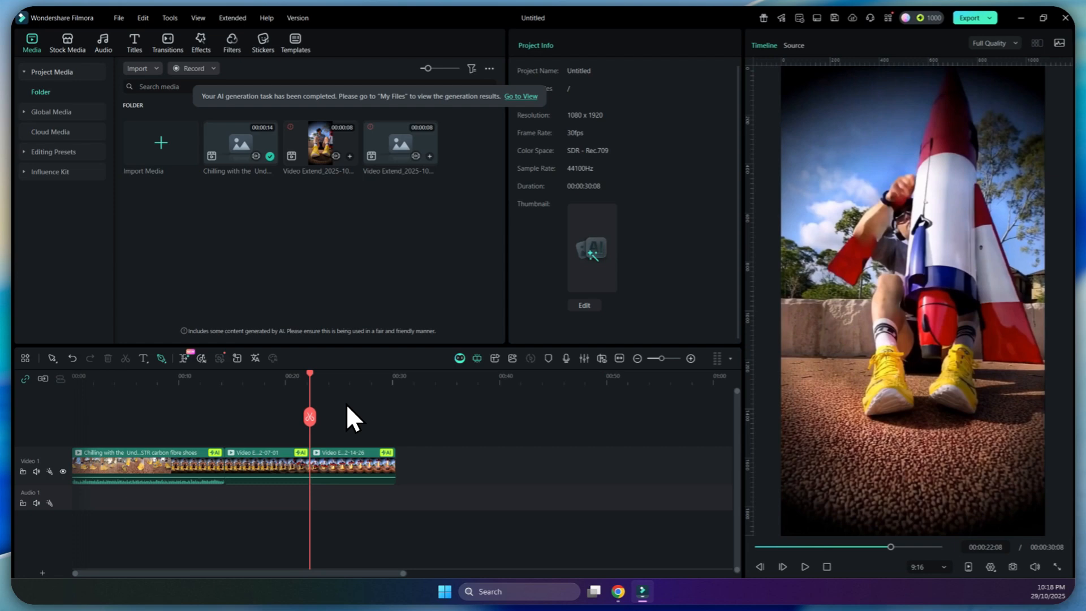
# Play back the newly generated rocket launch clip and scrub back through it to examine the liftoff and the shoes.
pyautogui.press('space')
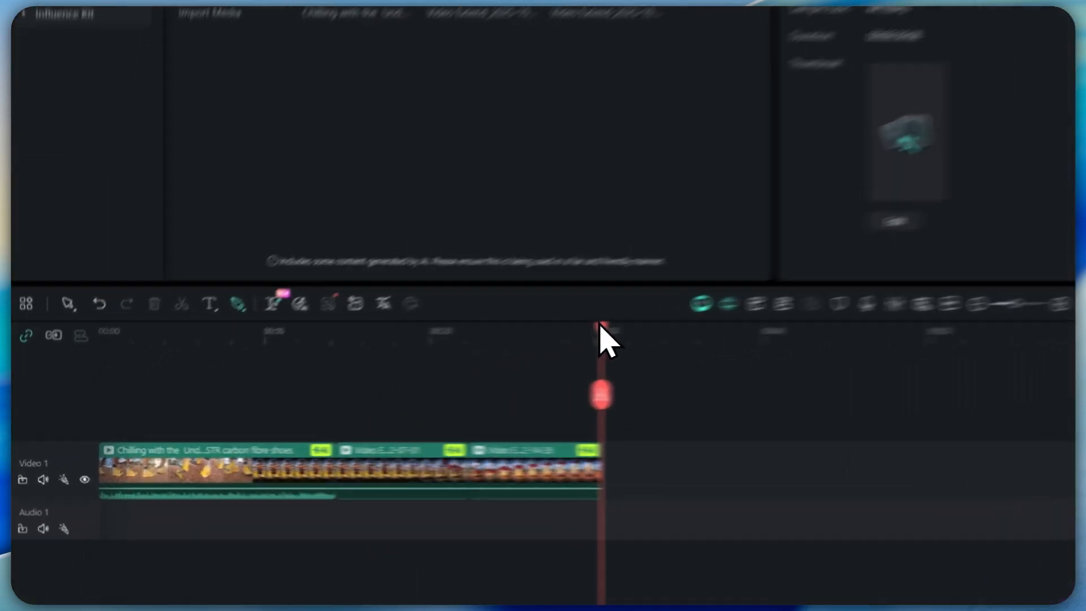
pyautogui.moveTo(398, 376)
pyautogui.mouseDown()
pyautogui.moveTo(363, 379)
pyautogui.moveTo(412, 381)
pyautogui.mouseUp()
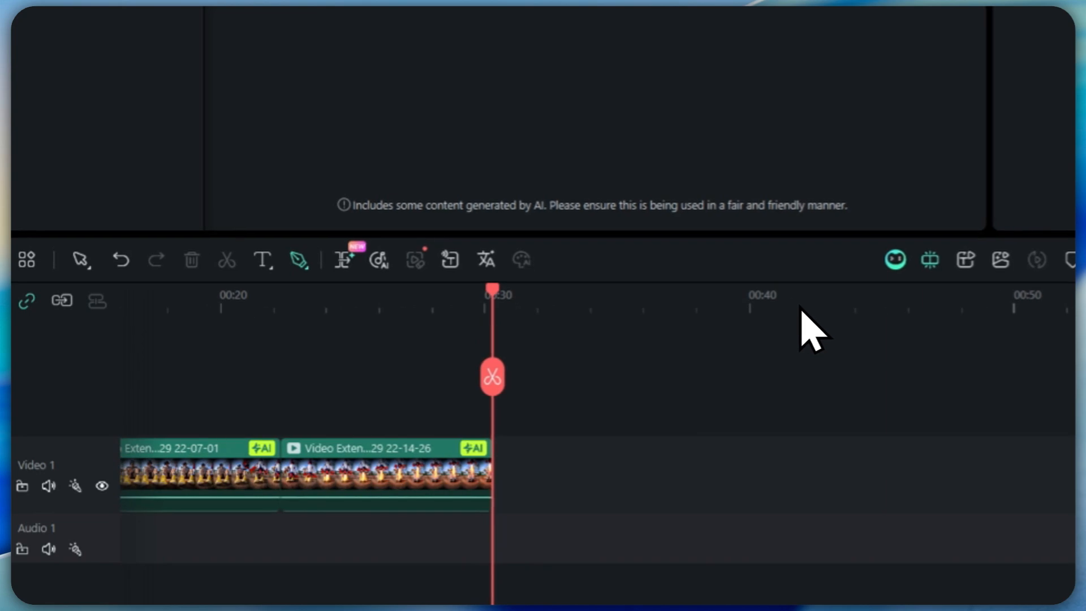
pyautogui.moveTo(493, 289)
pyautogui.mouseDown()
pyautogui.moveTo(282, 298)
pyautogui.moveTo(363, 306)
pyautogui.mouseUp()
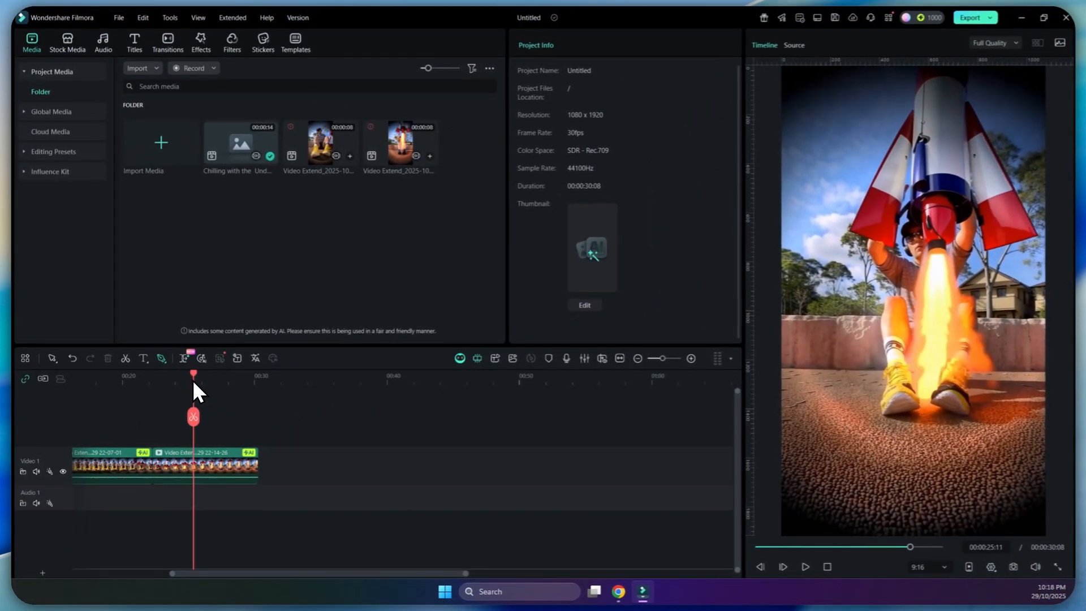
pyautogui.moveTo(193, 380)
pyautogui.mouseDown()
pyautogui.moveTo(257, 382)
pyautogui.moveTo(188, 382)
pyautogui.mouseUp()
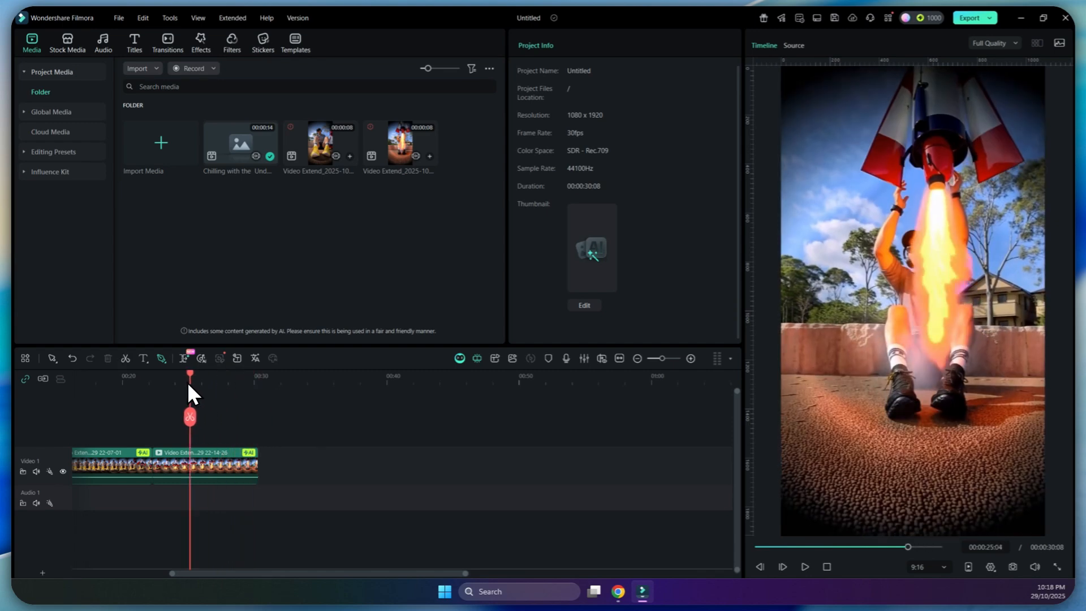